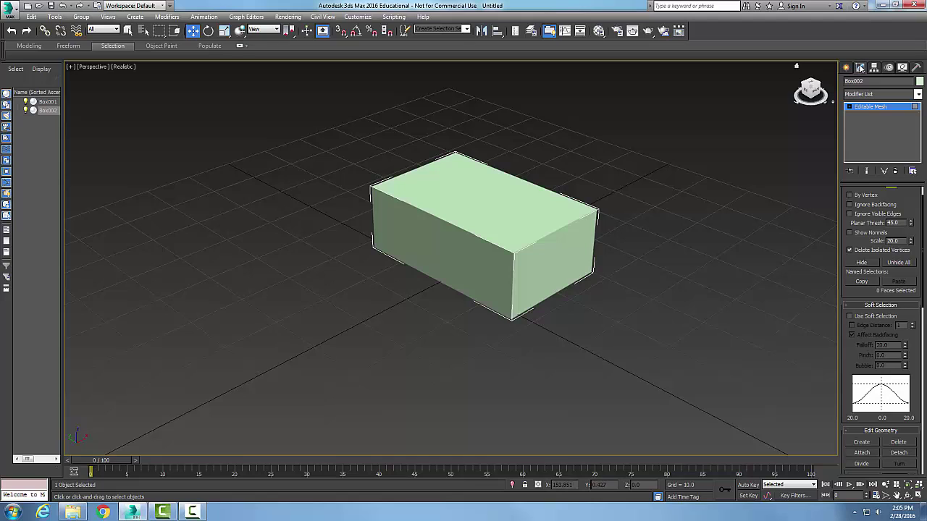
# Put Box002's Editable Mesh at Polygon level and select a two-face polygon on its right side.
pyautogui.click(534, 233)
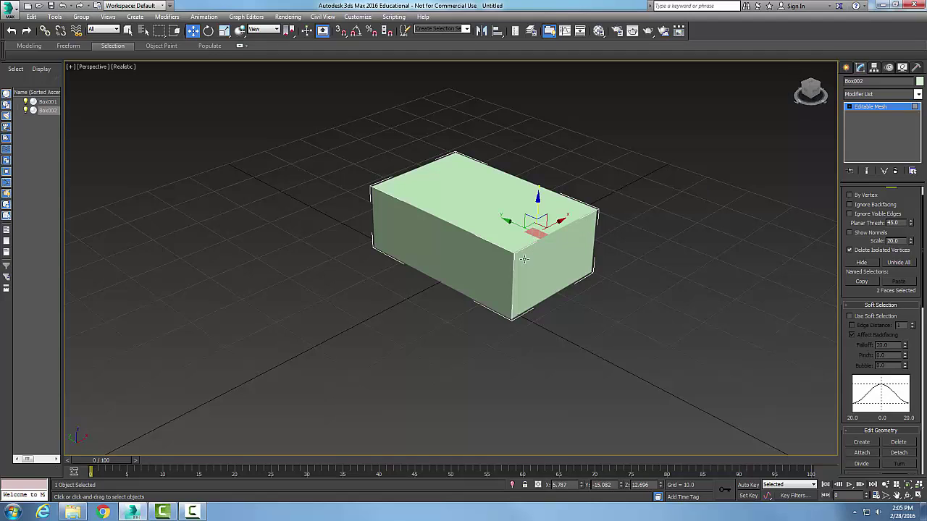
pyautogui.click(851, 108)
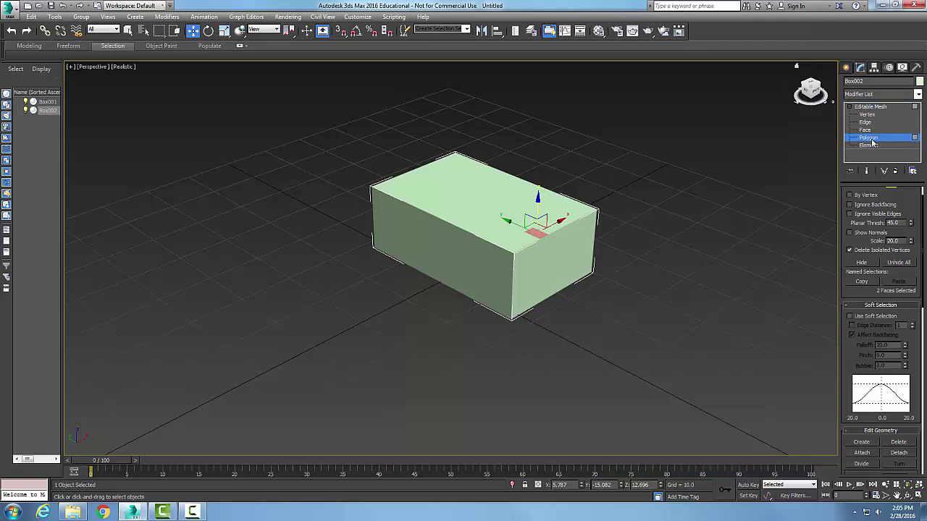
pyautogui.click(865, 115)
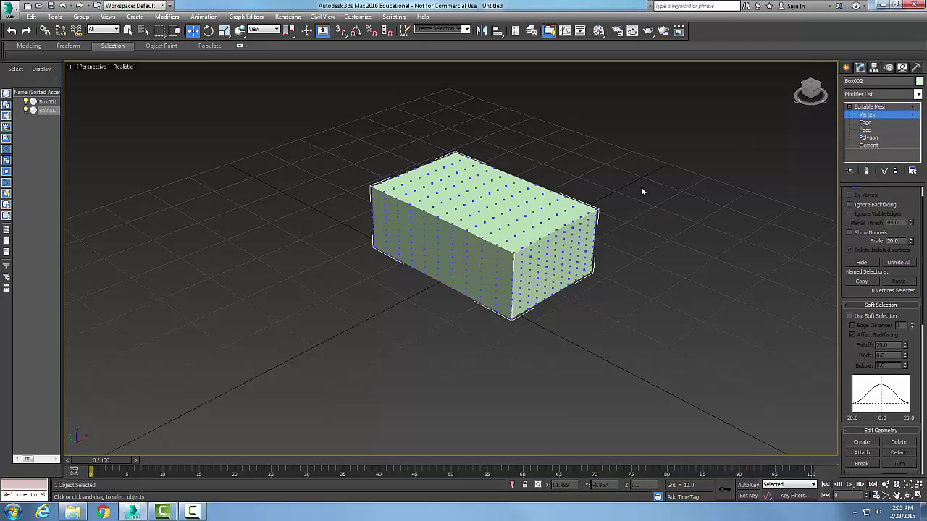
pyautogui.click(867, 122)
pyautogui.click(872, 131)
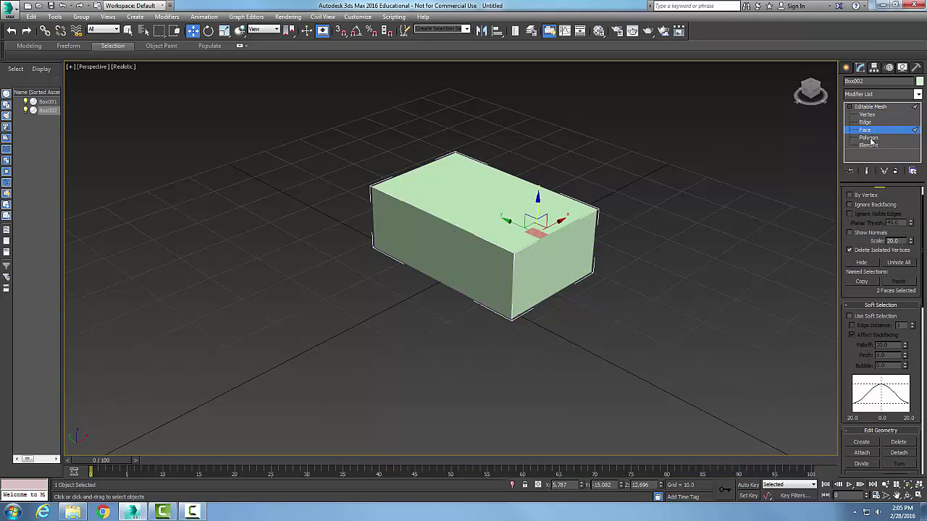
pyautogui.click(869, 138)
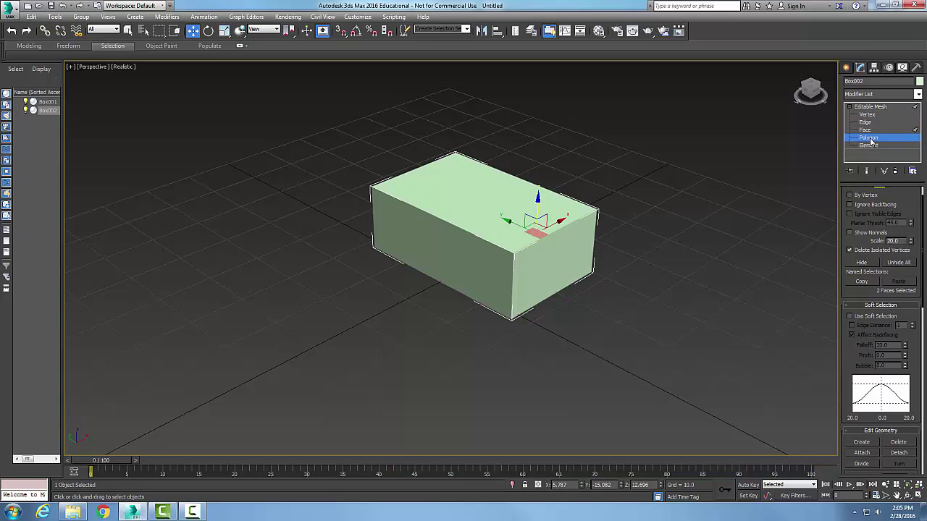
pyautogui.click(554, 266)
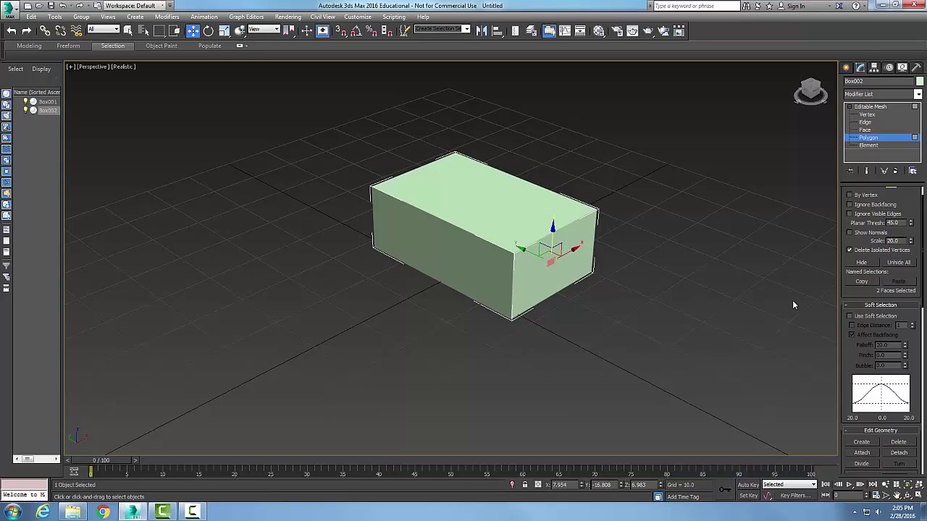
# Enable Use Soft Selection on Box002 and switch it to Vertex sub-object level.
pyautogui.click(846, 304)
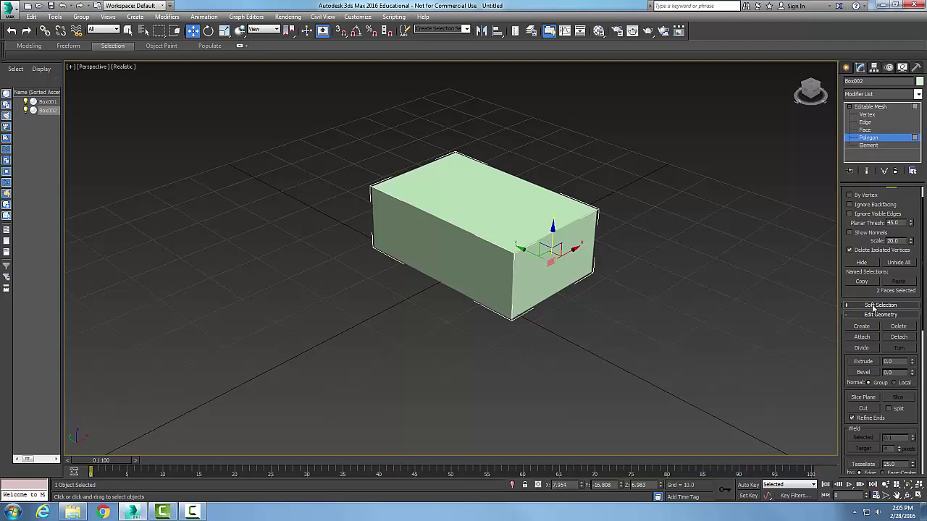
pyautogui.click(846, 305)
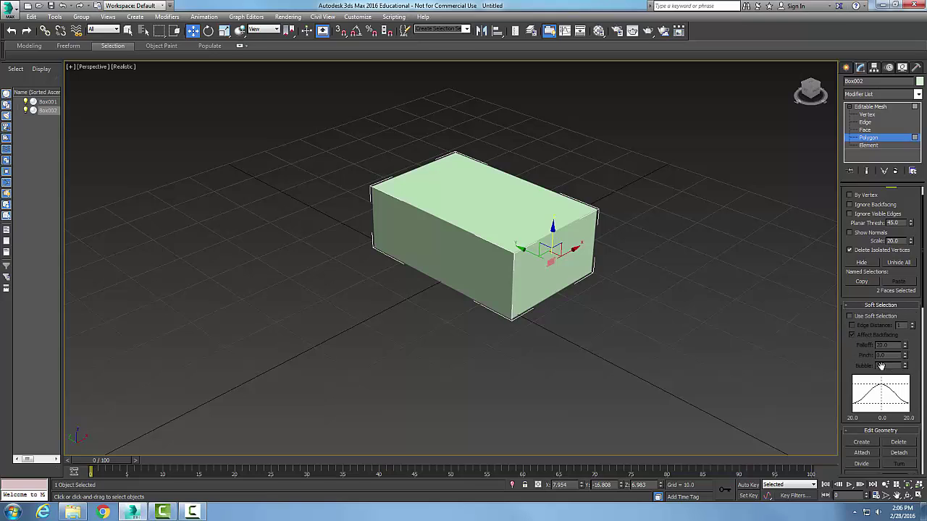
pyautogui.click(850, 316)
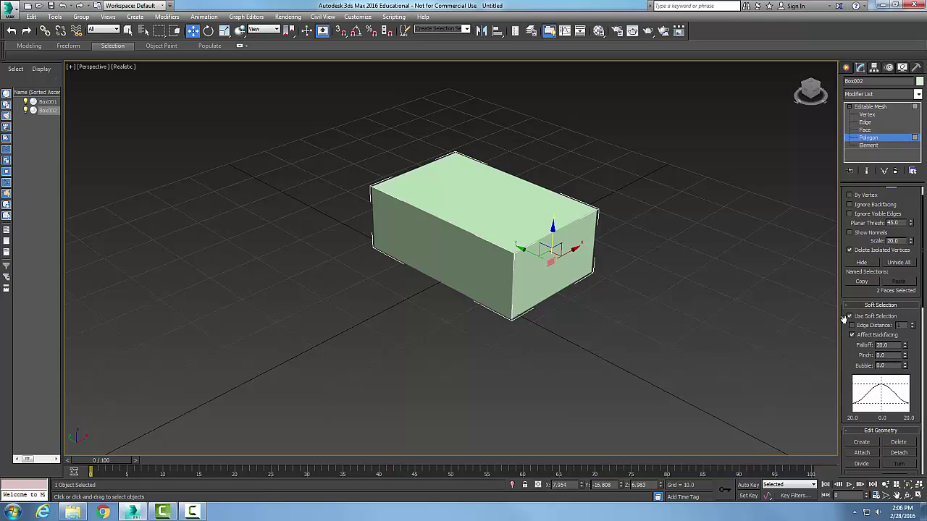
pyautogui.click(493, 203)
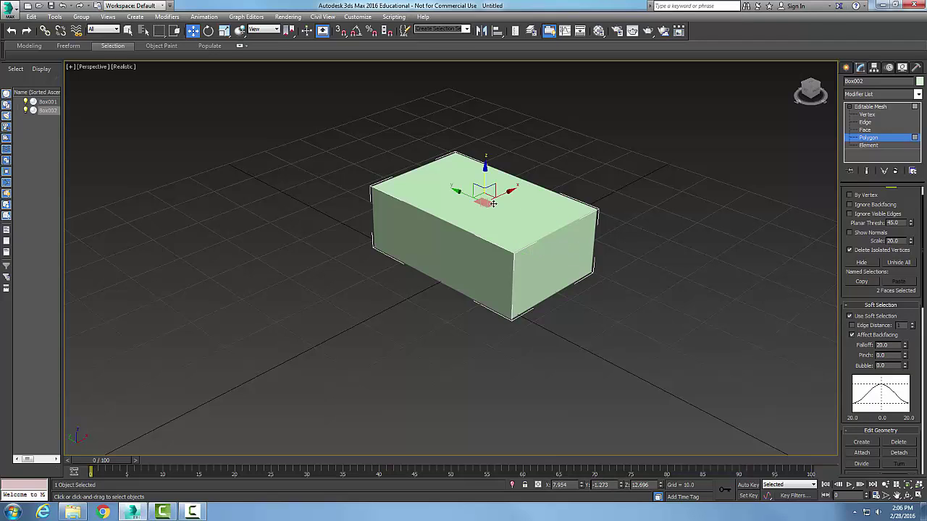
pyautogui.click(867, 114)
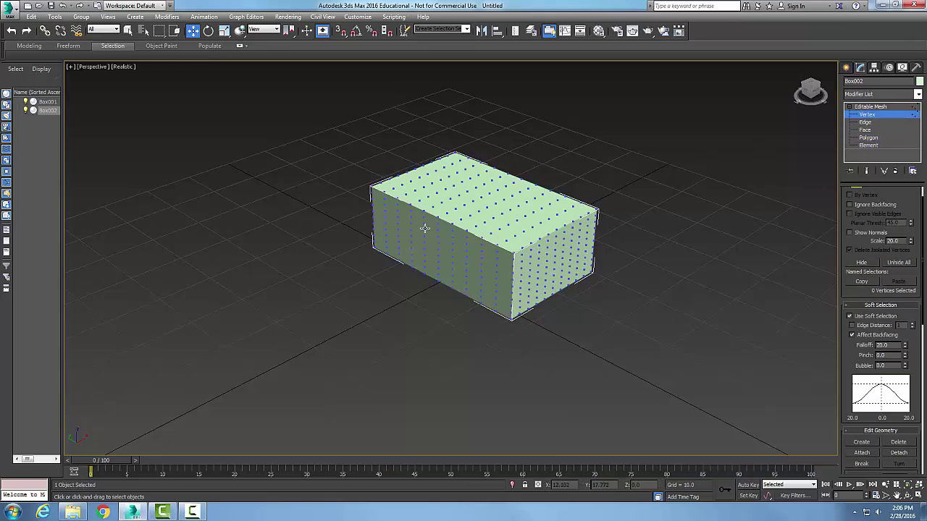
# Select the centre vertex of the box top and set soft selection Falloff to 15.
pyautogui.click(481, 197)
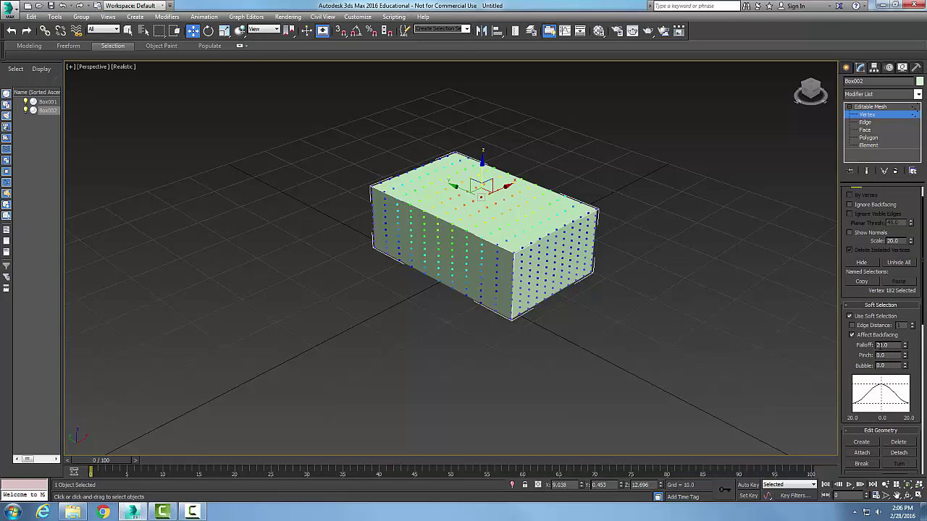
pyautogui.doubleClick(888, 346)
pyautogui.doubleClick(882, 346)
pyautogui.write('25')
pyautogui.doubleClick(890, 346)
pyautogui.write('15')
# Set the soft selection Pinch value to 1.
pyautogui.write('0')
pyautogui.press('Return')
pyautogui.press('Return')
pyautogui.doubleClick(881, 356)
pyautogui.write('0')
# Set the soft selection Bubble value to 1.
pyautogui.press('Return')
pyautogui.doubleClick(882, 356)
pyautogui.write('1')
pyautogui.doubleClick(882, 365)
pyautogui.write('2')
pyautogui.press('Return')
pyautogui.doubleClick(878, 366)
pyautogui.write('1')
pyautogui.press('Return')
# Drag the soft-selected top vertex up in Z into a pinched peak, then select the peak vertex.
pyautogui.moveTo(481, 197); pyautogui.dragTo(483, 174)
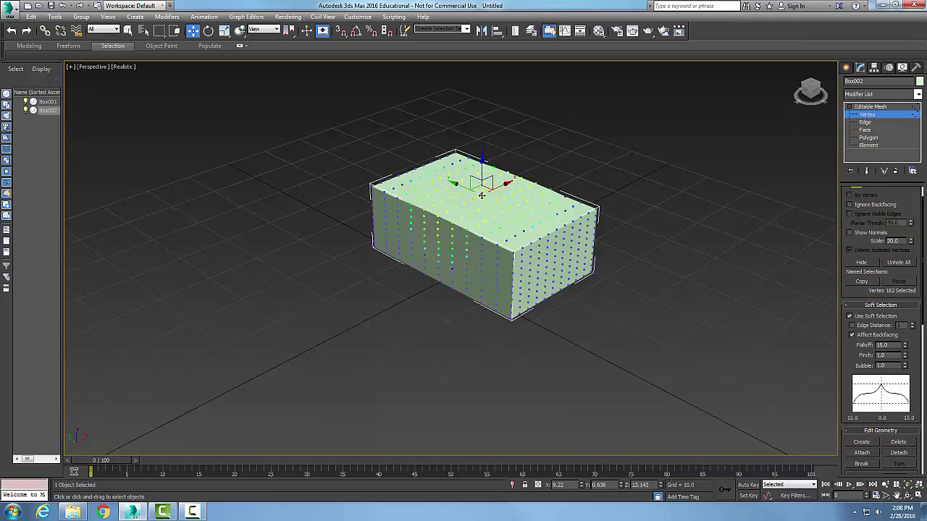
pyautogui.moveTo(481, 196)
pyautogui.mouseDown()
pyautogui.moveTo(484, 221)
pyautogui.moveTo(485, 134)
pyautogui.moveTo(487, 226)
pyautogui.moveTo(480, 142)
pyautogui.mouseUp()
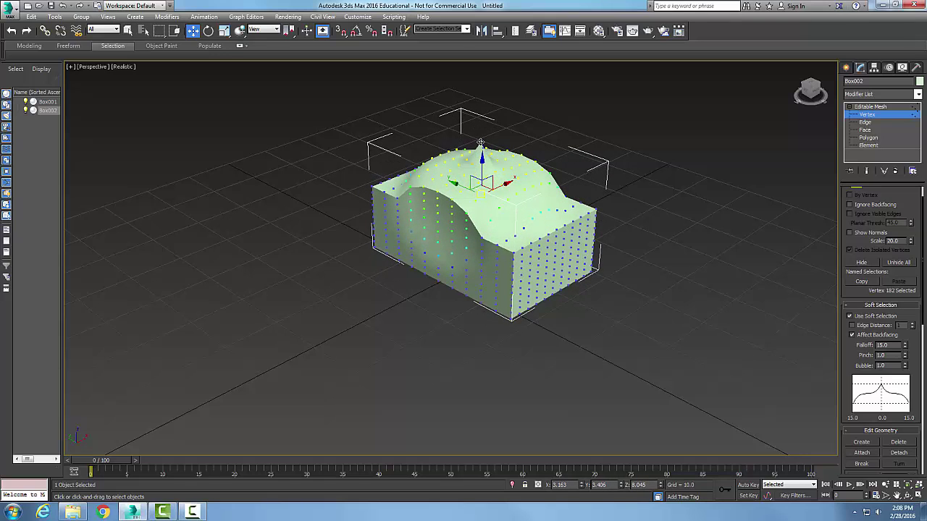
pyautogui.click(480, 142)
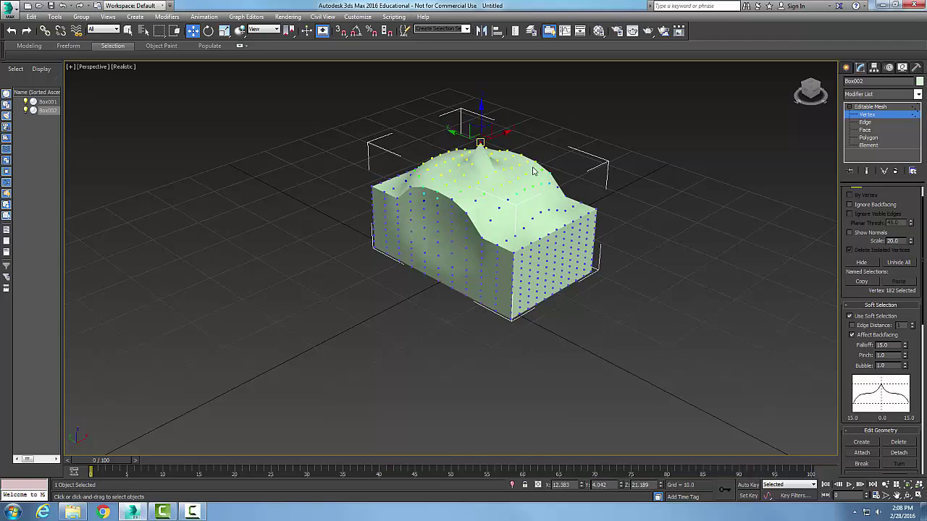